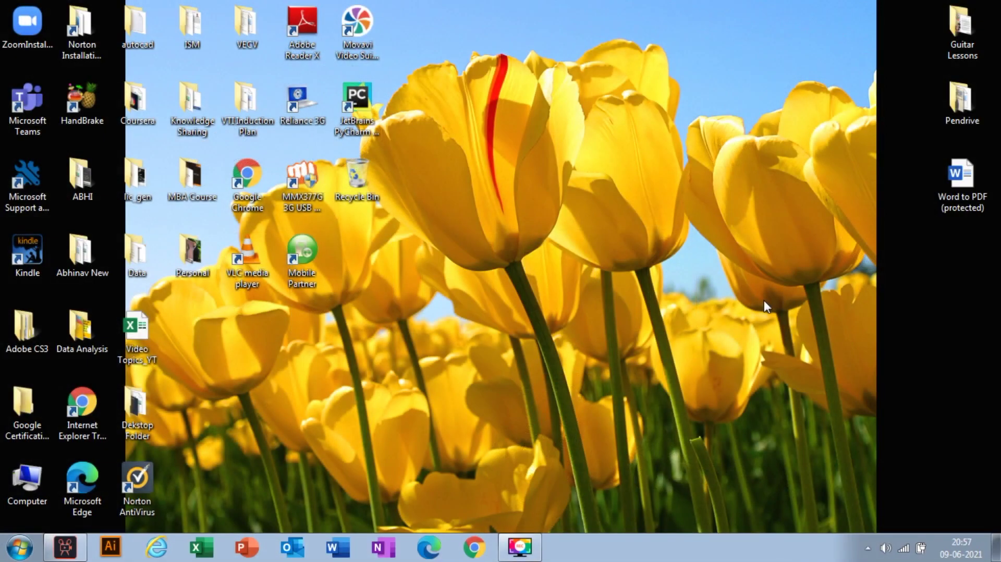
# Open the 'Word to PDF (protected)' document and go to File > Save As.
pyautogui.doubleClick(957, 187)
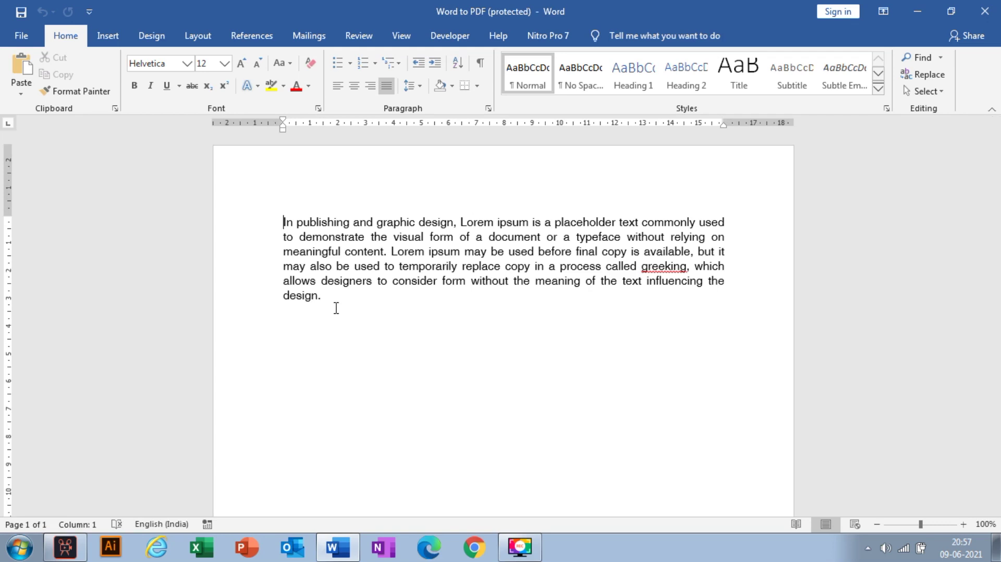
pyautogui.click(23, 37)
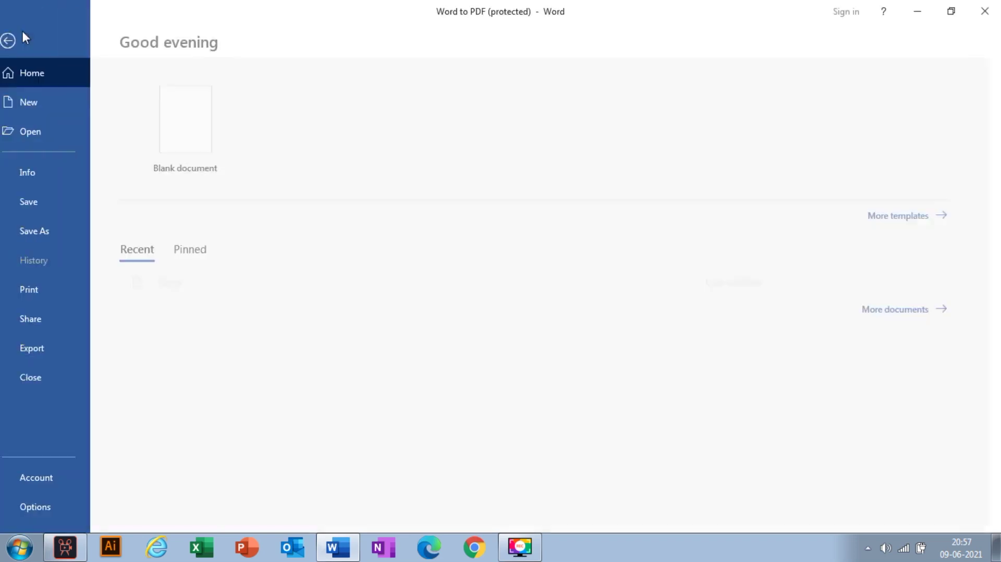
pyautogui.click(62, 229)
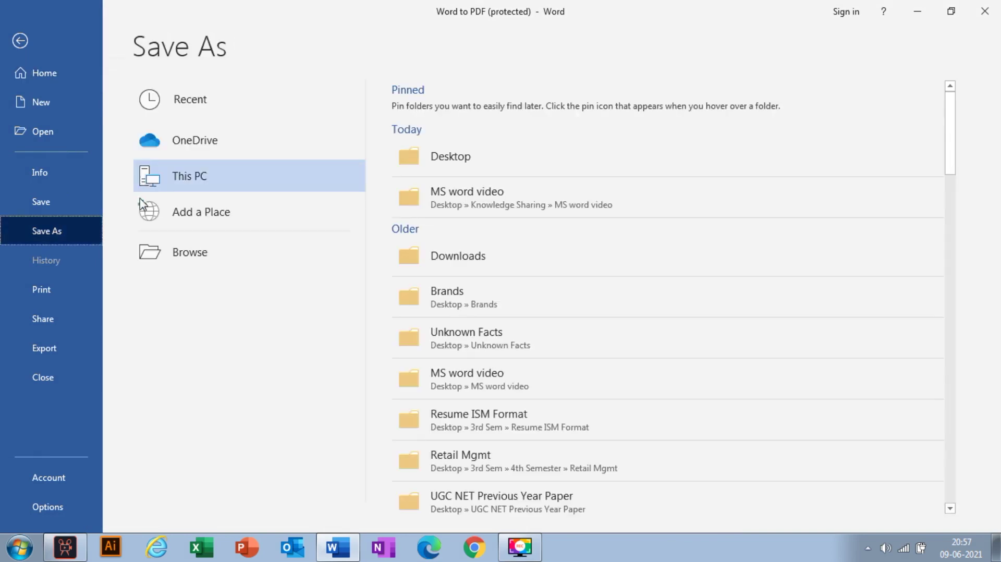
# Target the Desktop and set the save type to PDF, keeping the name 'Word to PDF (protected)'.
pyautogui.click(474, 151)
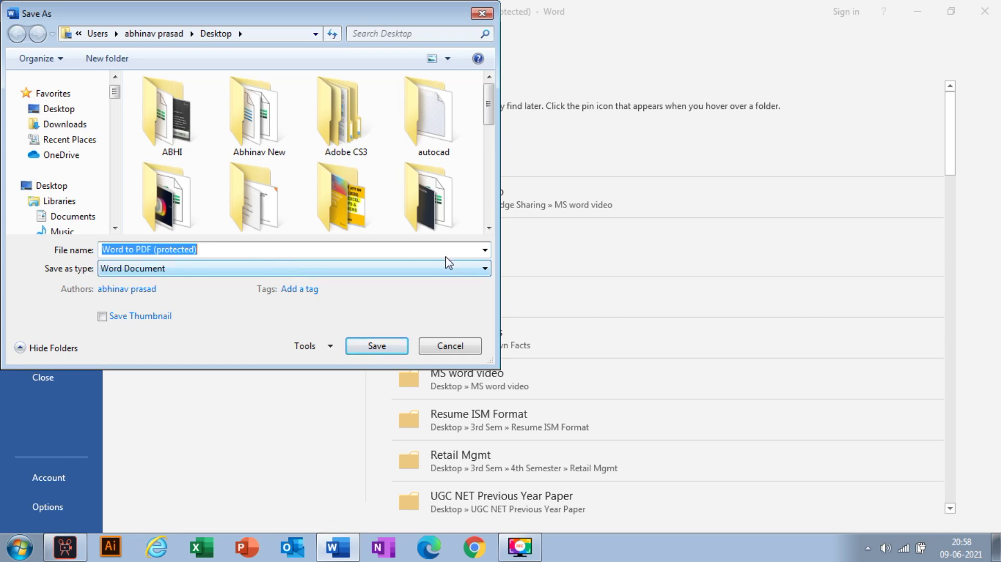
pyautogui.click(484, 269)
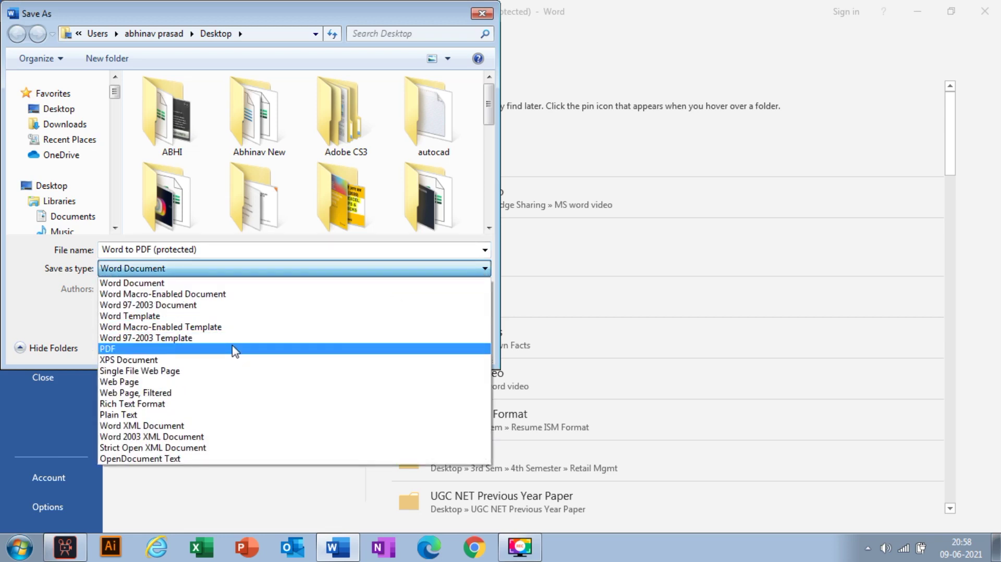
pyautogui.click(235, 349)
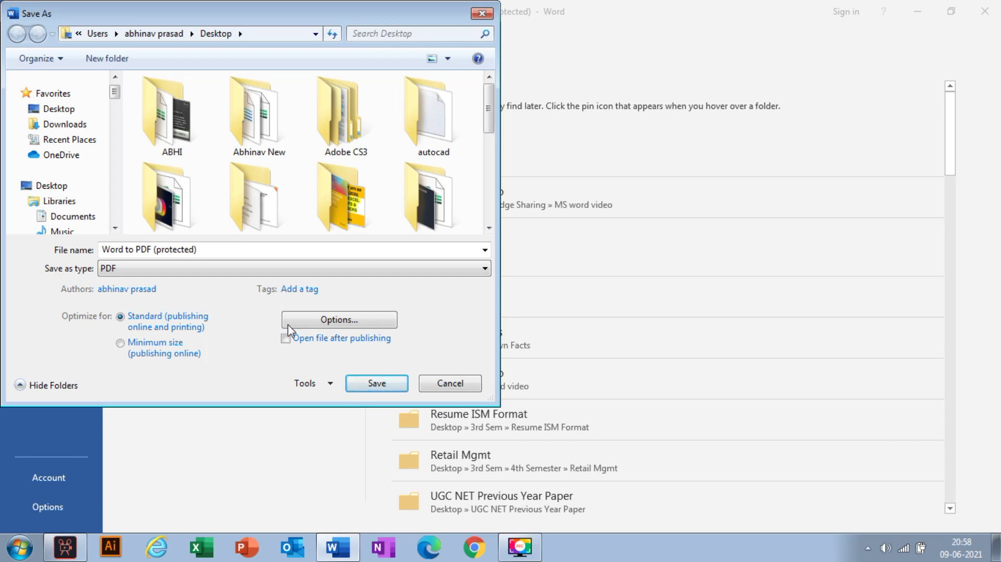
# Enable 'Encrypt the document with a password' in the PDF options and confirm.
pyautogui.click(317, 322)
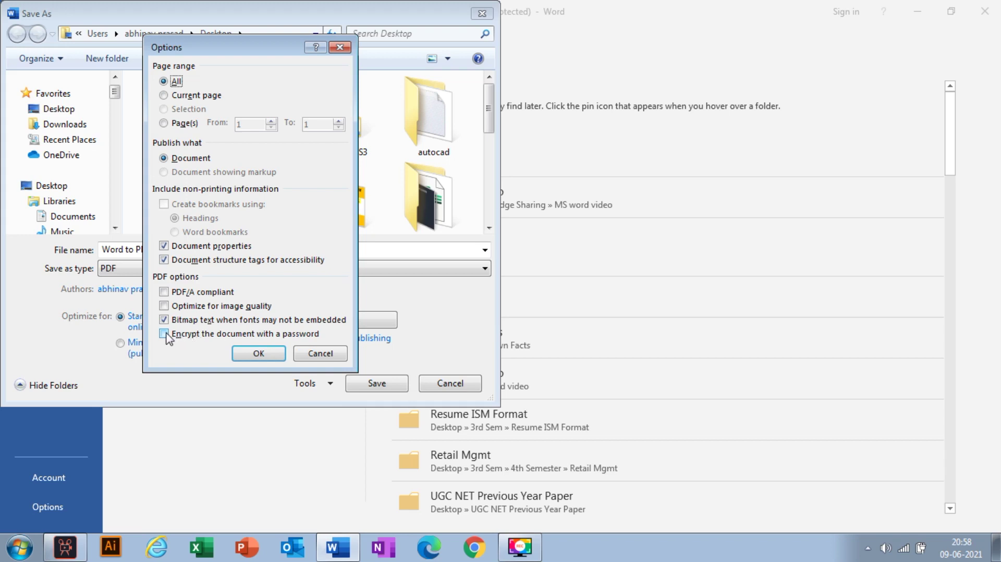
pyautogui.click(165, 334)
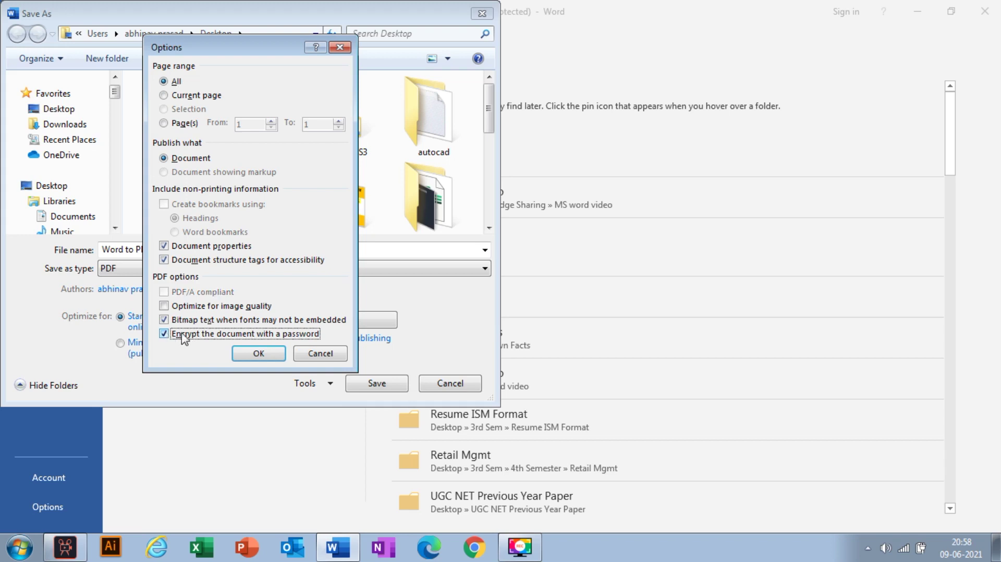
pyautogui.click(255, 355)
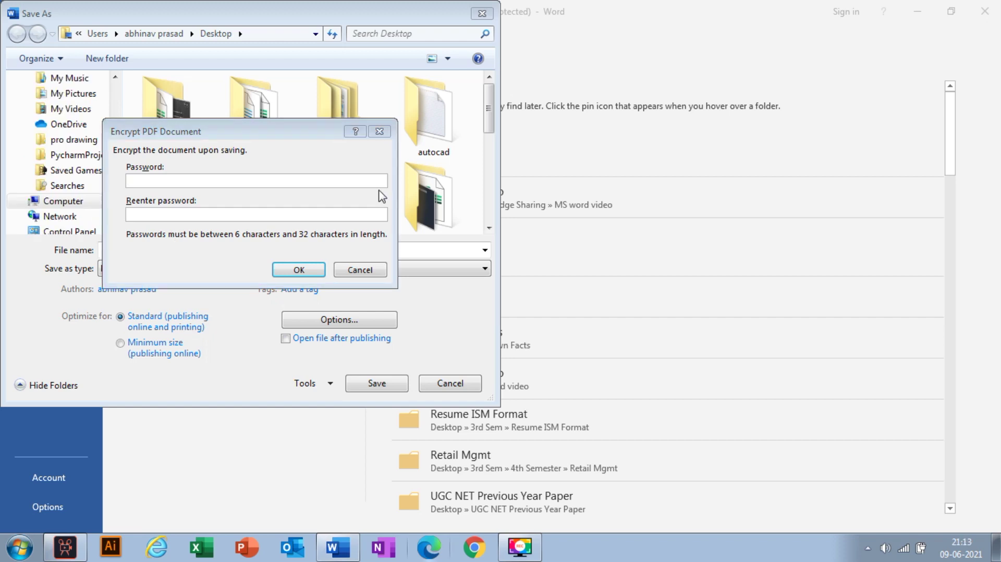
pyautogui.click(261, 187)
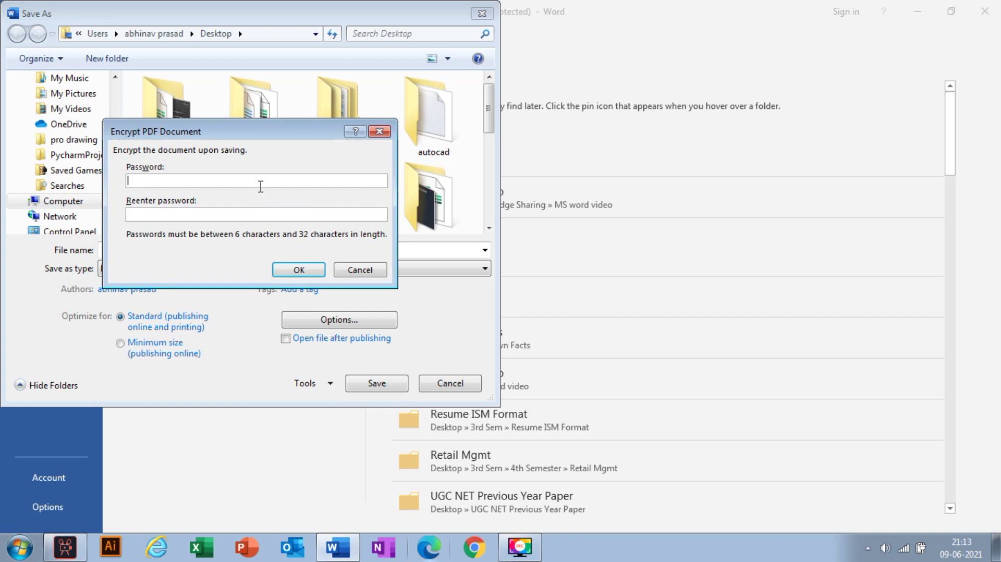
pyautogui.click(254, 211)
# Confirm the password, save the encrypted PDF to the Desktop, and minimise Word.
pyautogui.click(298, 270)
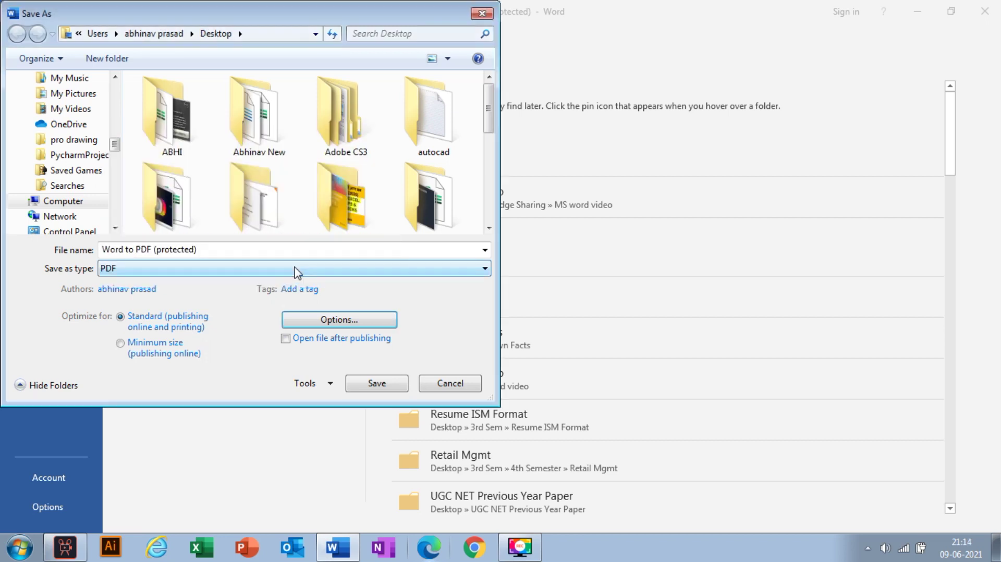
pyautogui.click(385, 386)
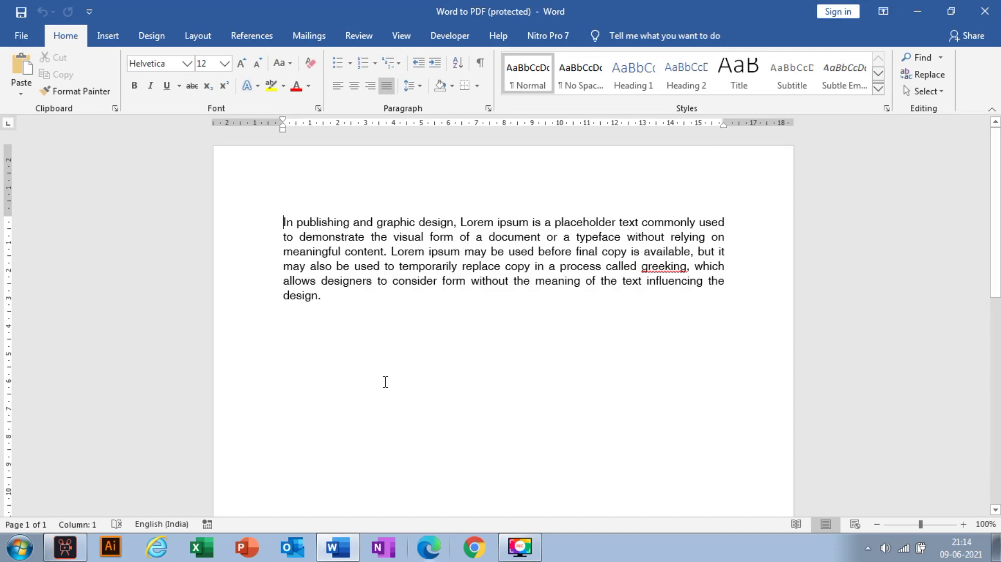
pyautogui.click(922, 7)
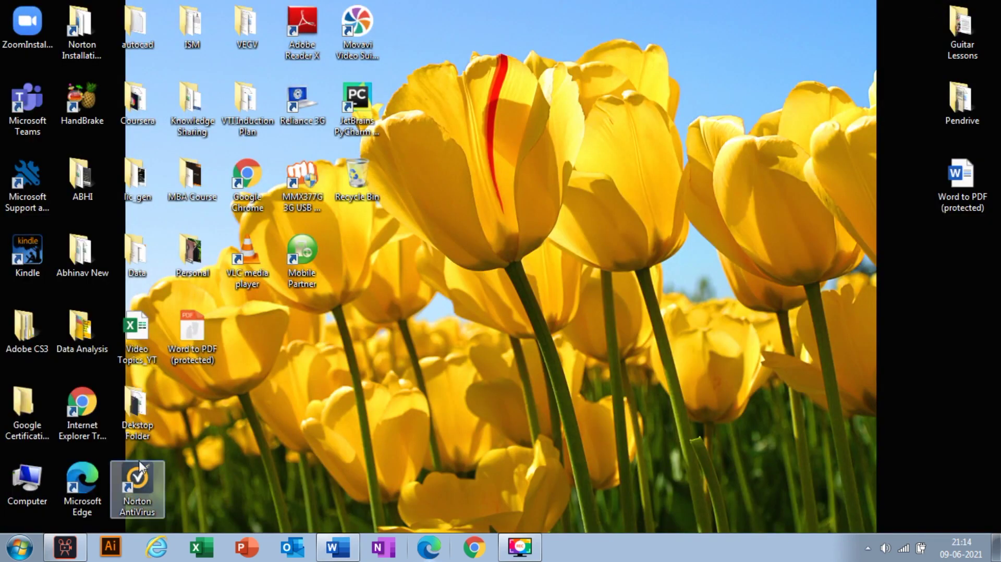
pyautogui.doubleClick(192, 339)
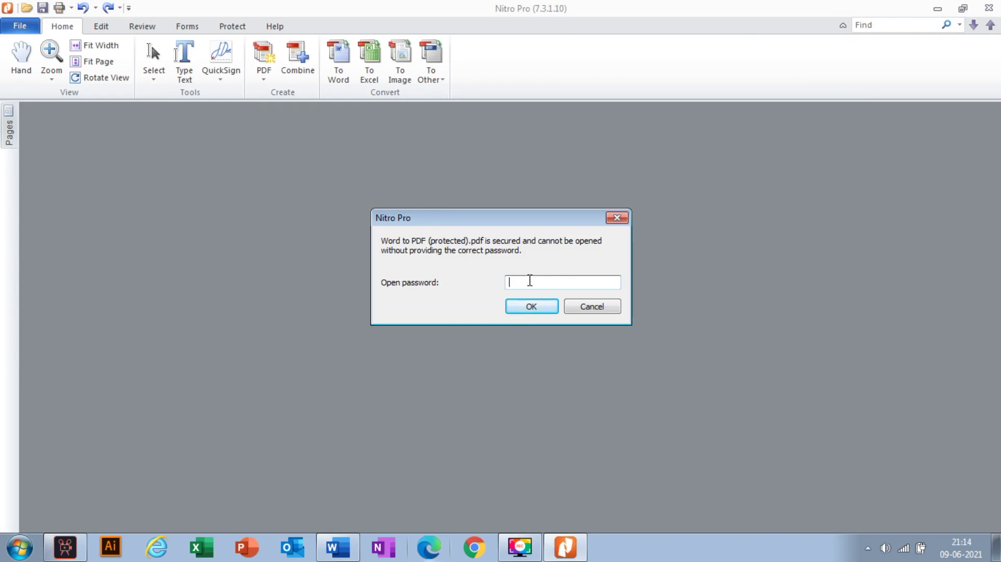
# Submit the password to unlock and display the PDF's Lorem ipsum page.
pyautogui.click(535, 306)
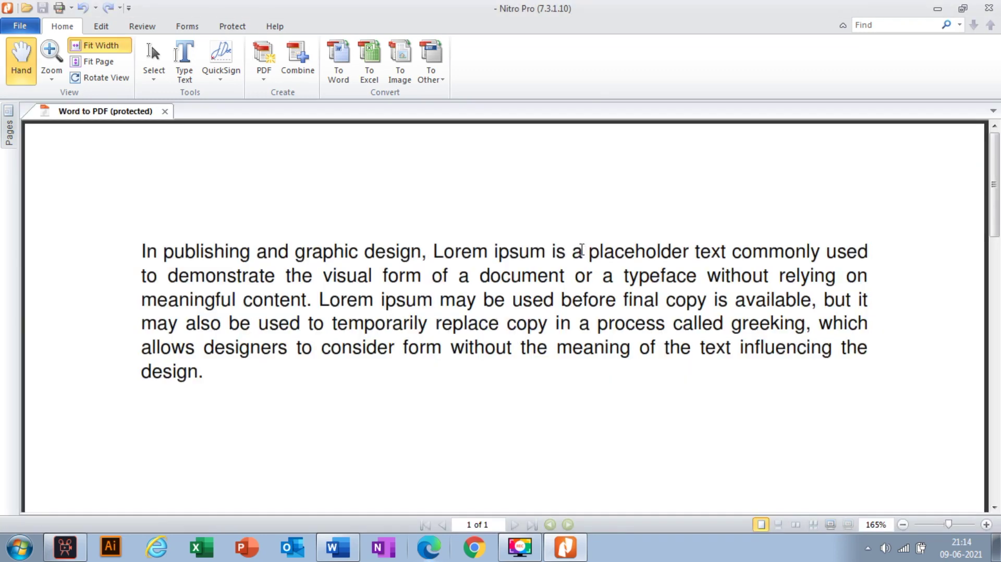